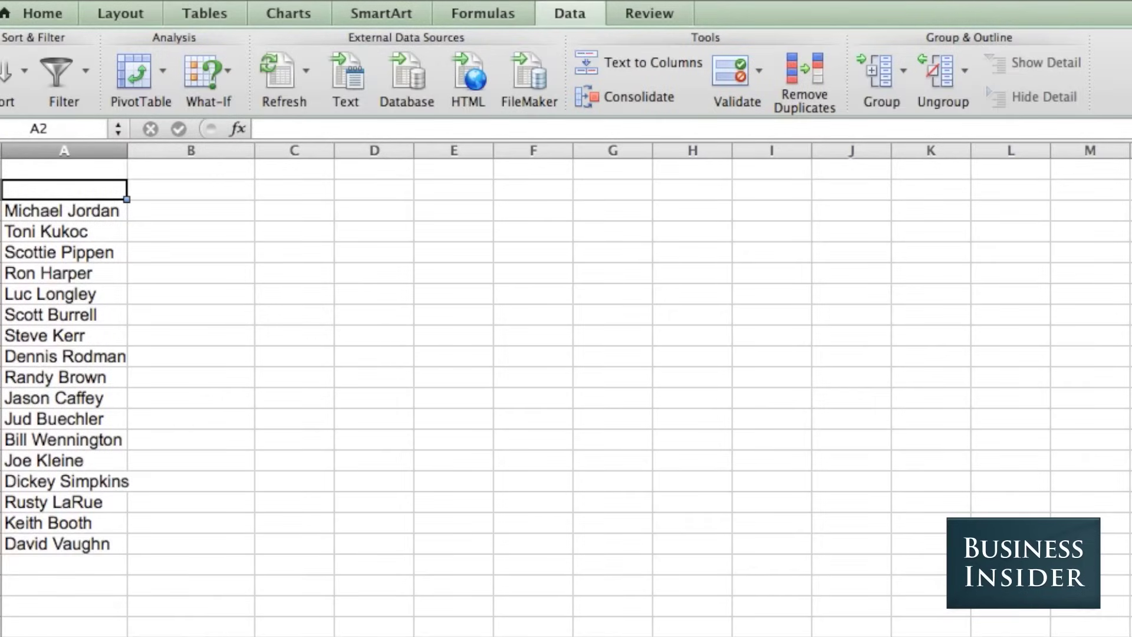
- Select the player names in A3:A19, from Michael Jordan to David Vaughn
{"action": "key", "text": "Down"}
{"action": "key", "text": "ctrl+shift+Down"}
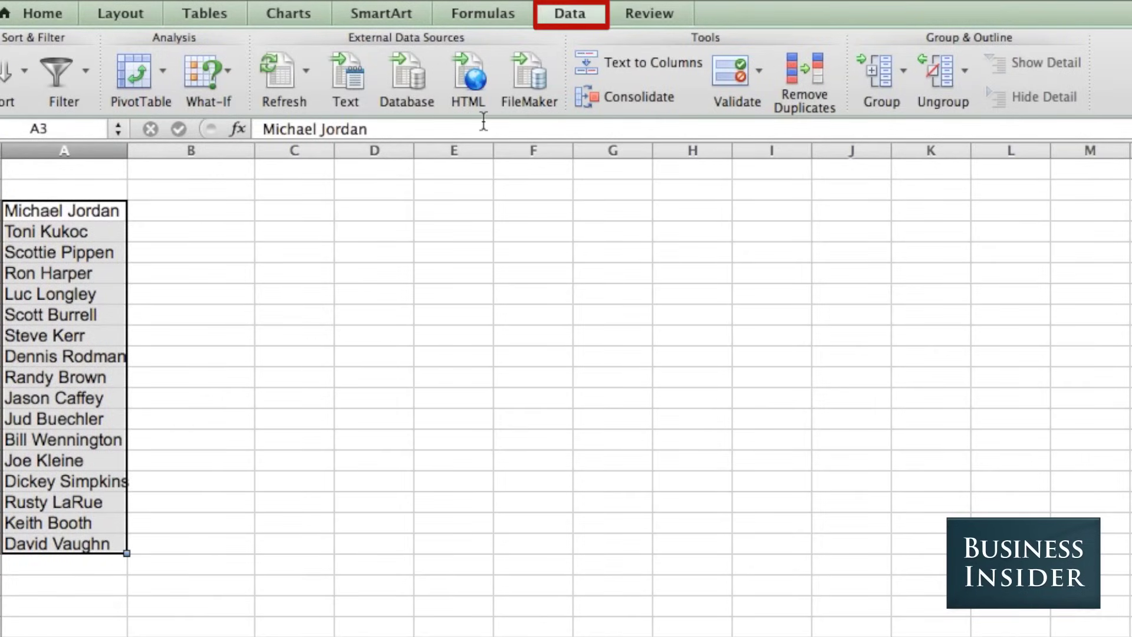
{"action": "left_click", "coordinate": [642, 61]}
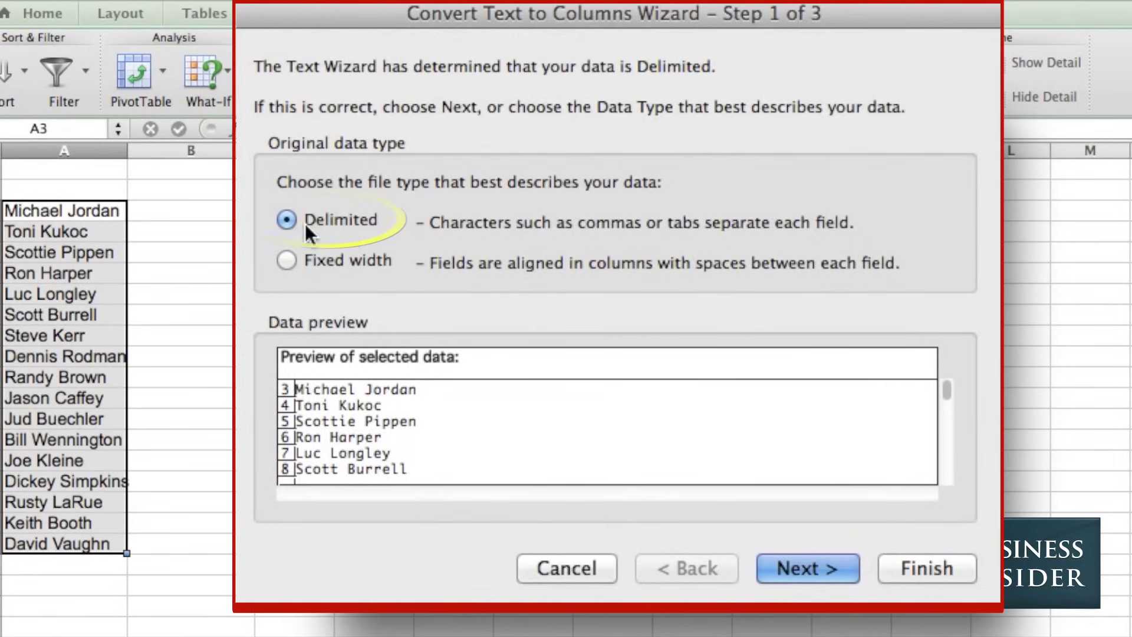
- Split the player names at spaces, not commas, into first-name and last-name columns
{"action": "left_click", "coordinate": [808, 568]}
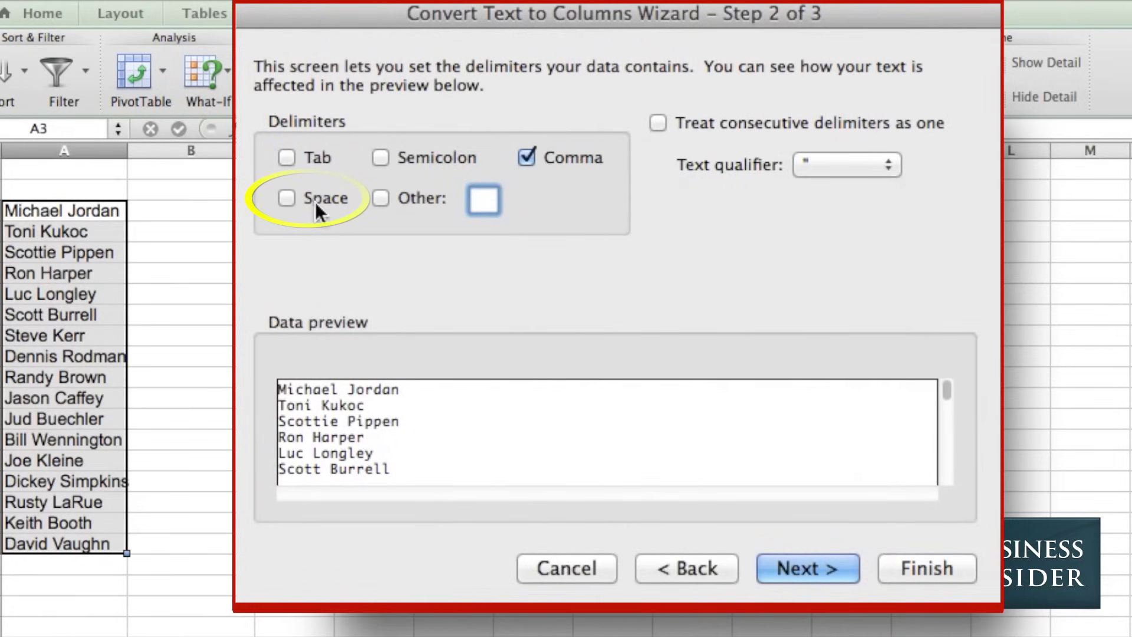
{"action": "left_click", "coordinate": [287, 198]}
{"action": "left_click", "coordinate": [528, 158]}
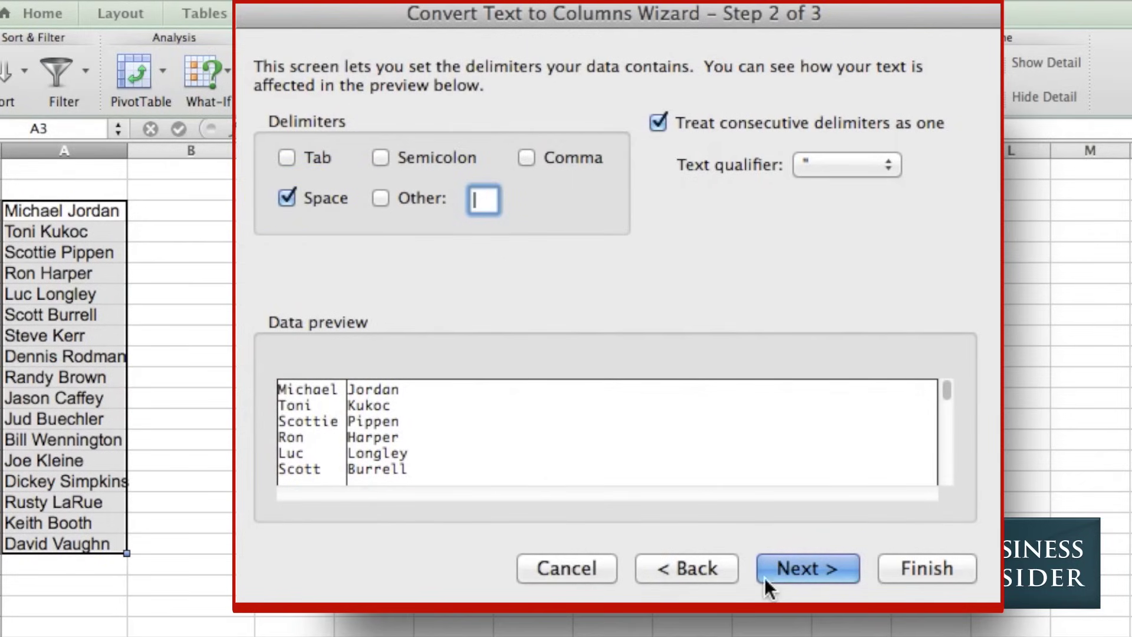
{"action": "left_click", "coordinate": [924, 569]}
- Enter the headings 'First Name' in A2 and 'Last Name' in B2
{"action": "left_click", "coordinate": [55, 173]}
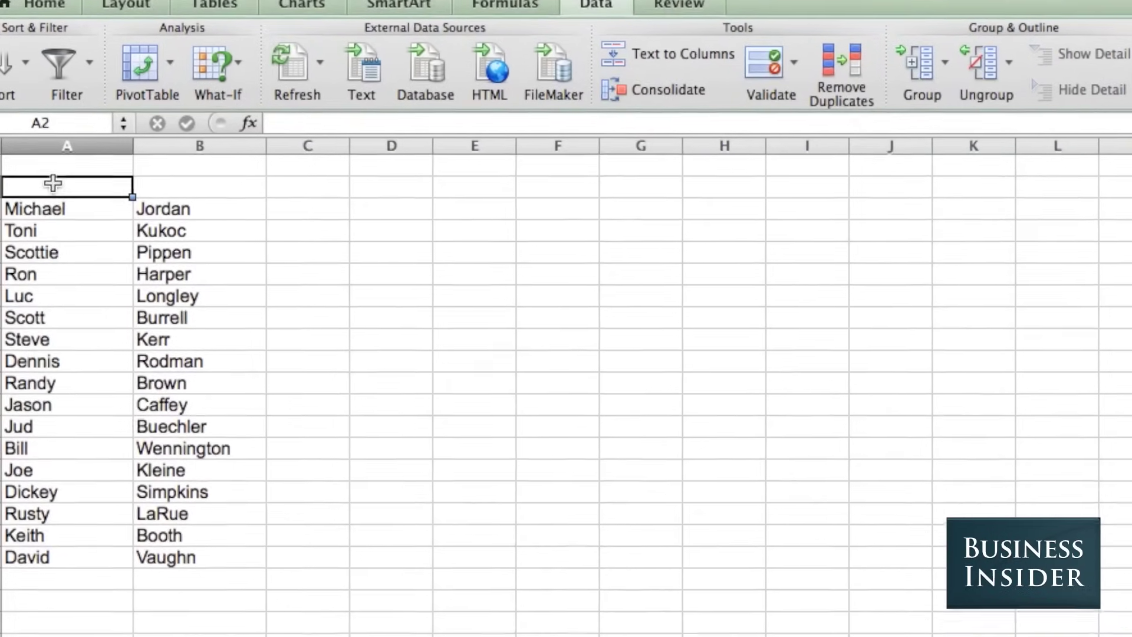
{"action": "type", "text": "First Name"}
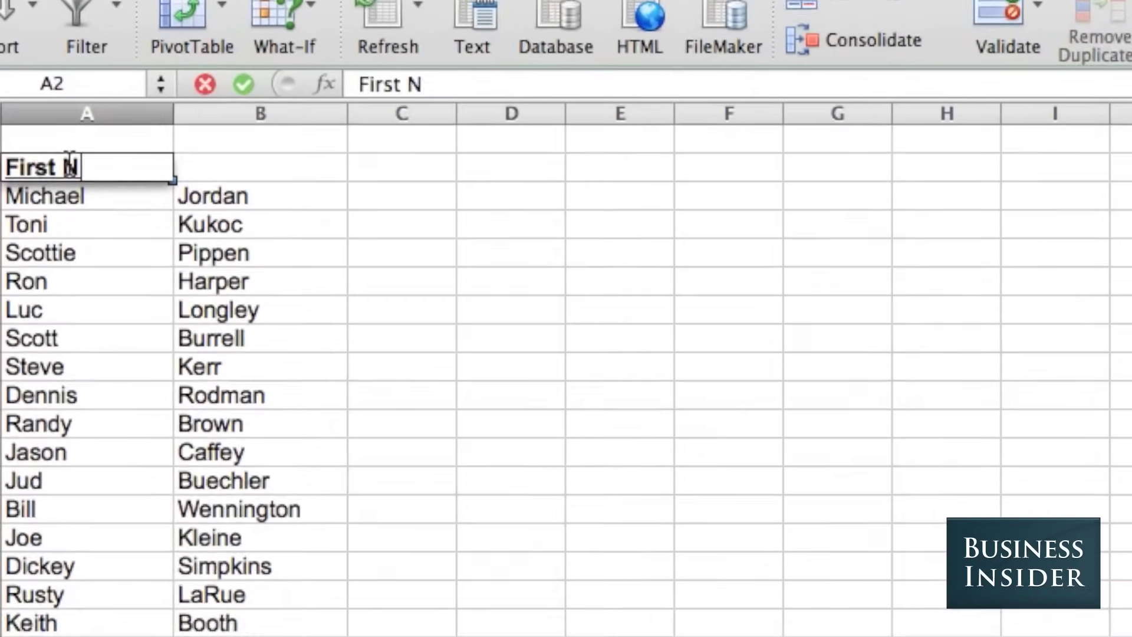
{"action": "key", "text": "Tab"}
{"action": "type", "text": "Last"}
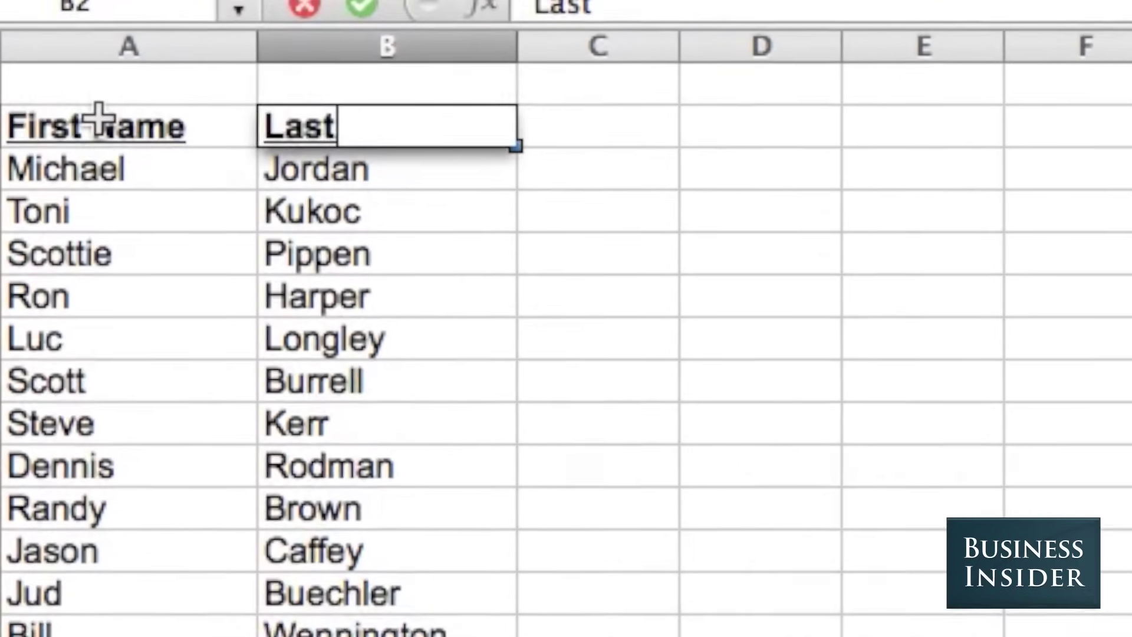
{"action": "type", "text": " Name"}
{"action": "key", "text": "Return"}
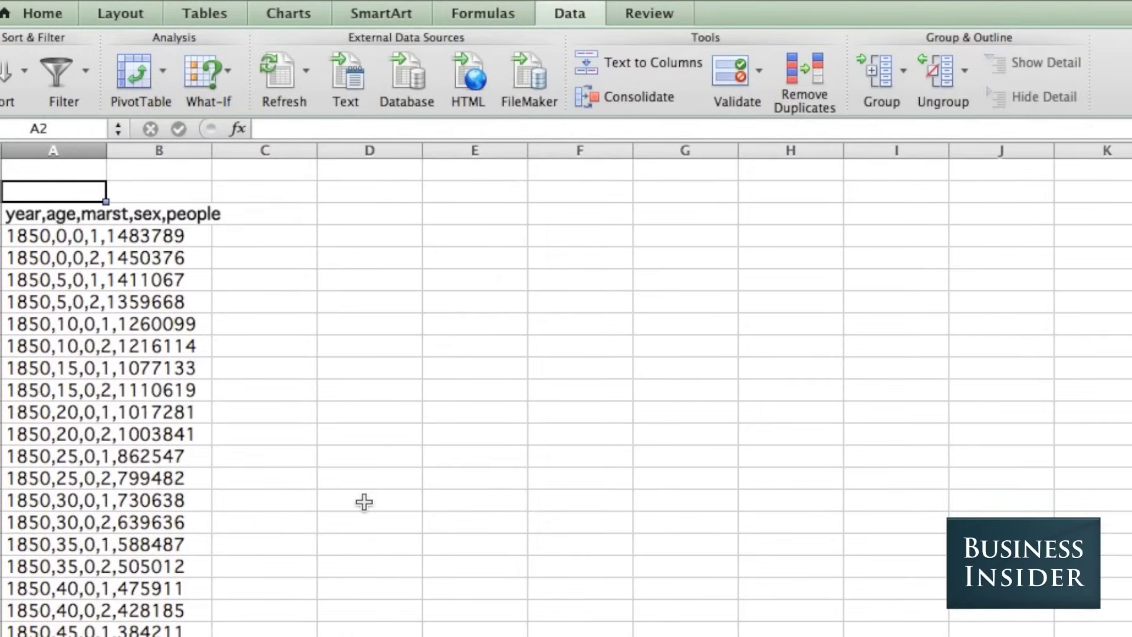
- Select the census rows in column A, from the header row to the last row
{"action": "key", "text": "Down"}
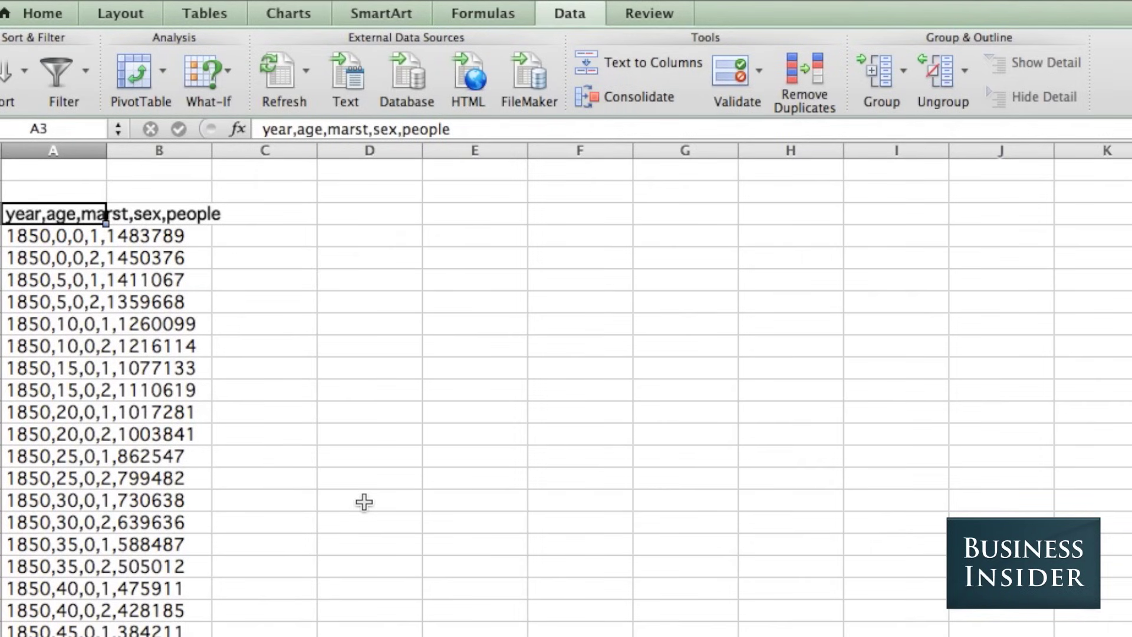
{"action": "key", "text": "ctrl+shift+Down"}
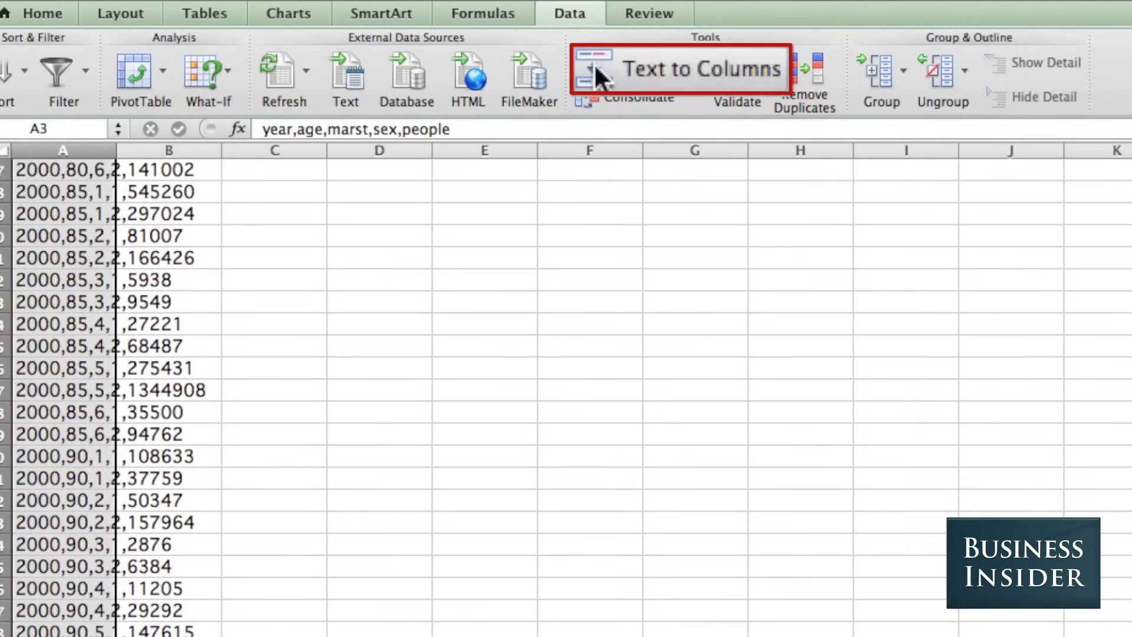
{"action": "left_click", "coordinate": [594, 62]}
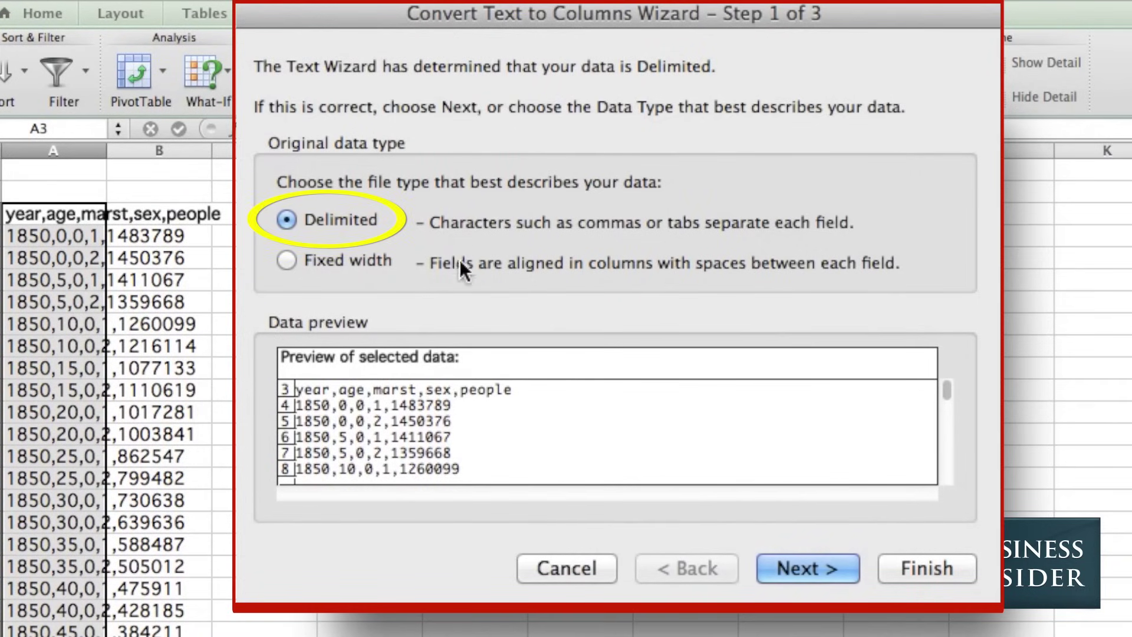
- Split census data at commas, not spaces, into year, age, marst, sex and people columns
{"action": "left_click", "coordinate": [806, 574]}
{"action": "left_click", "coordinate": [527, 159]}
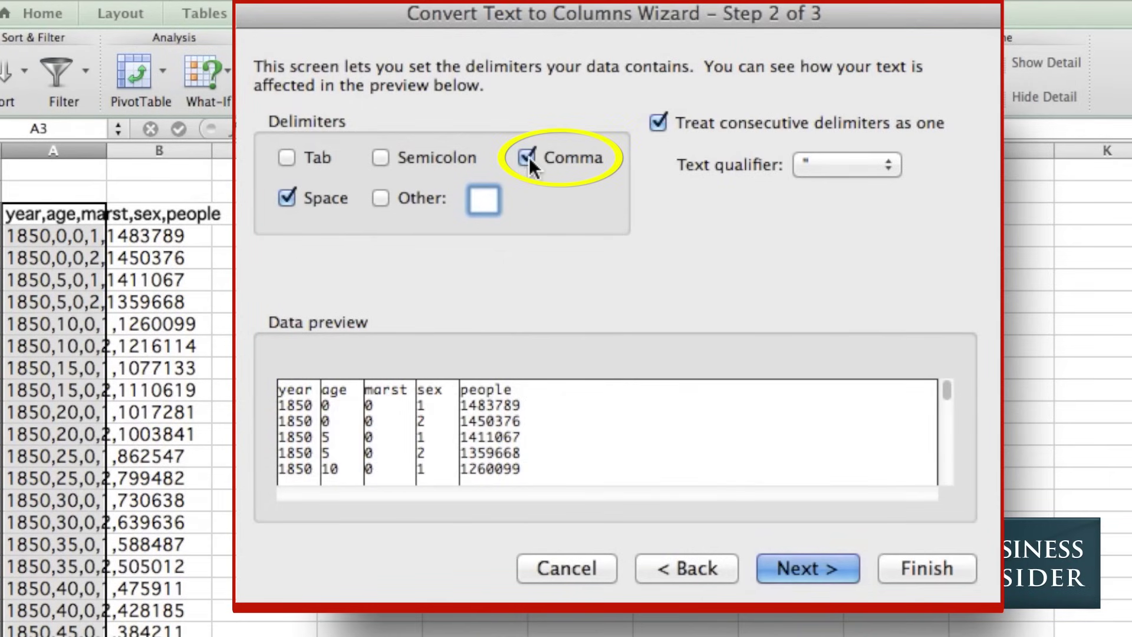
{"action": "left_click", "coordinate": [287, 197]}
{"action": "left_click_drag", "start_coordinate": [949, 389], "coordinate": [949, 478]}
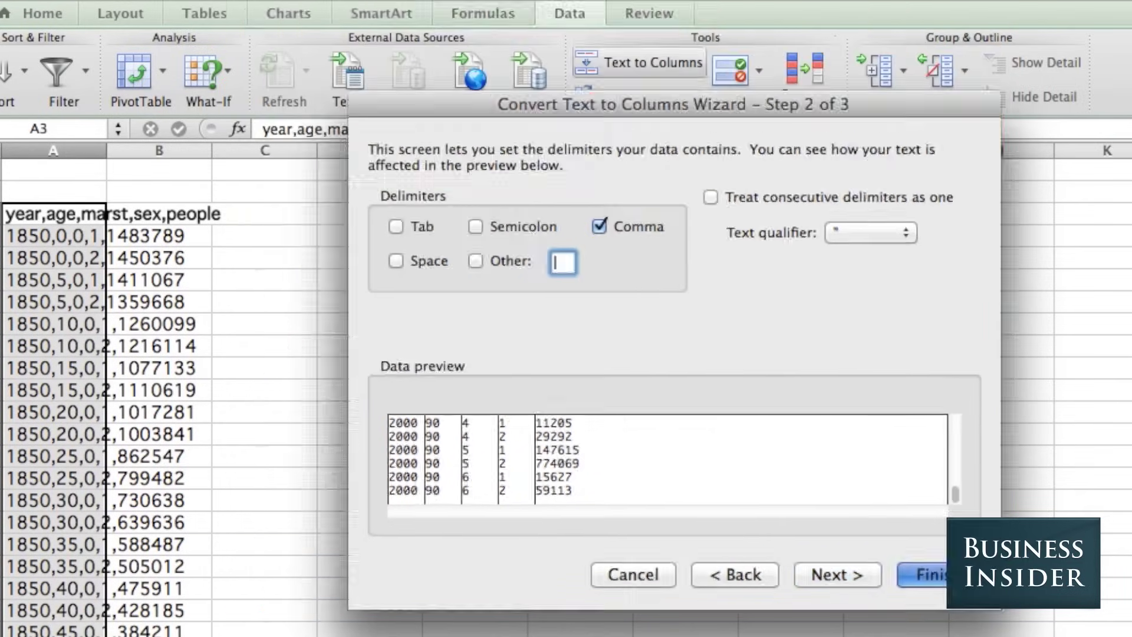
{"action": "left_click", "coordinate": [925, 574]}
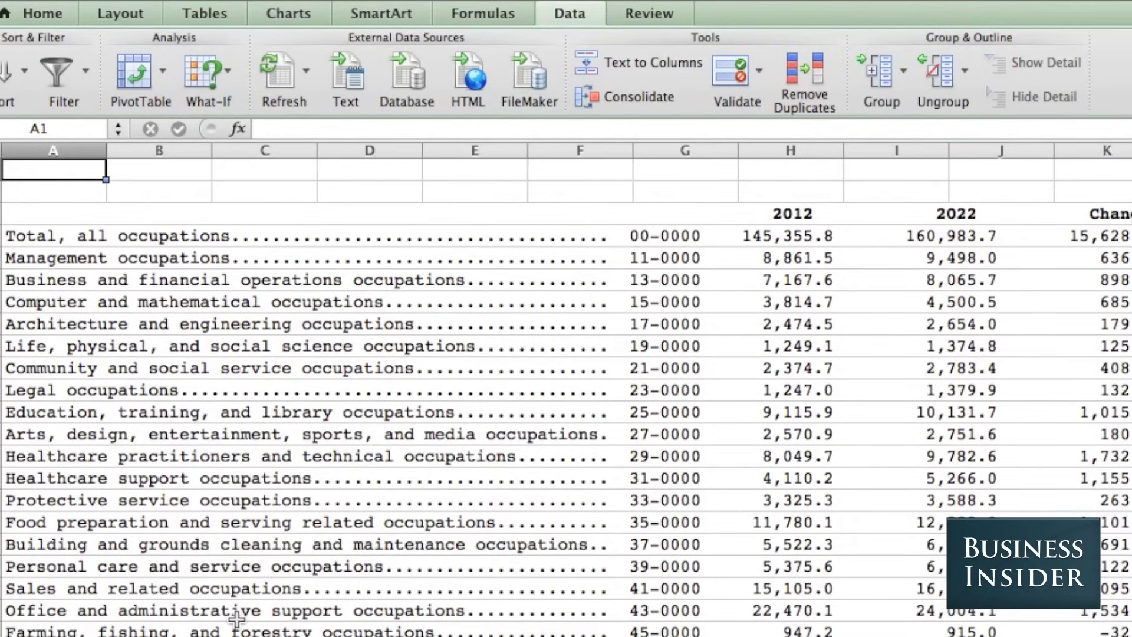
- Select every occupation row in column A of the labor statistics sheet
{"action": "key", "text": "Down"}
{"action": "key", "text": "Down"}
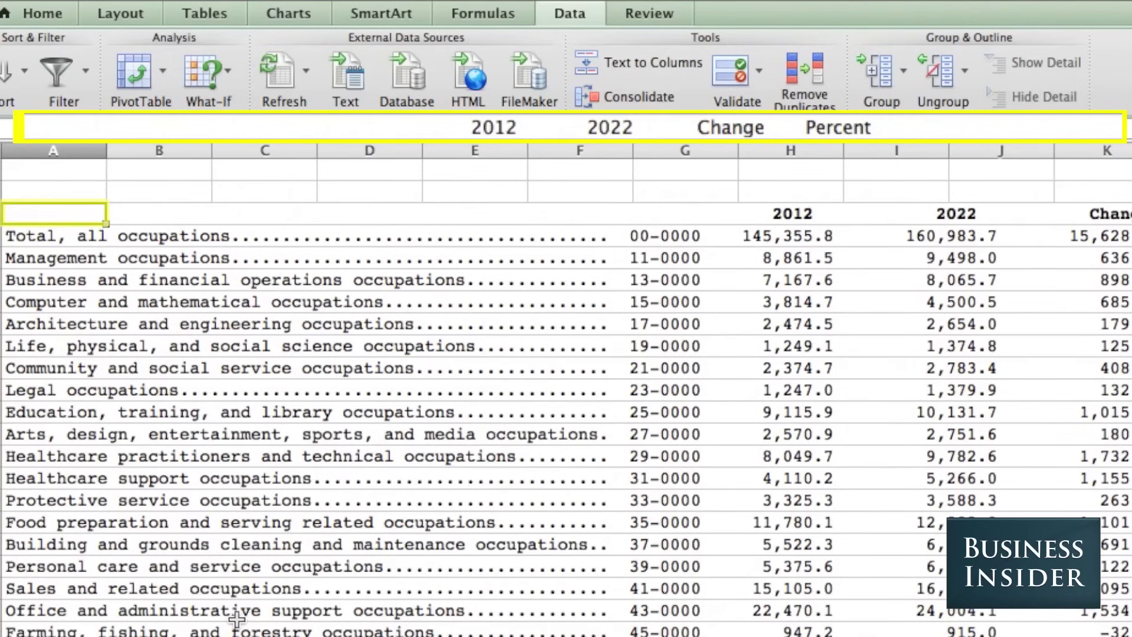
{"action": "key", "text": "Down"}
{"action": "key", "text": "Down"}
{"action": "key", "text": "Down"}
{"action": "key", "text": "Down"}
{"action": "key", "text": "Down"}
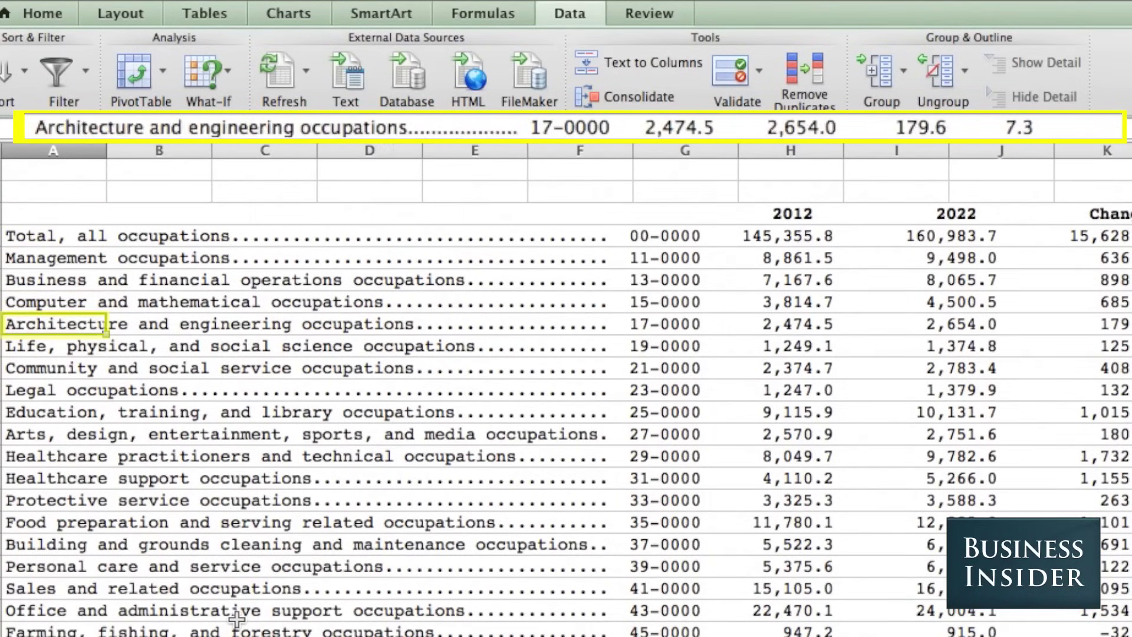
{"action": "key", "text": "Down"}
{"action": "key", "text": "Down"}
{"action": "key", "text": "Down"}
{"action": "key", "text": "Down"}
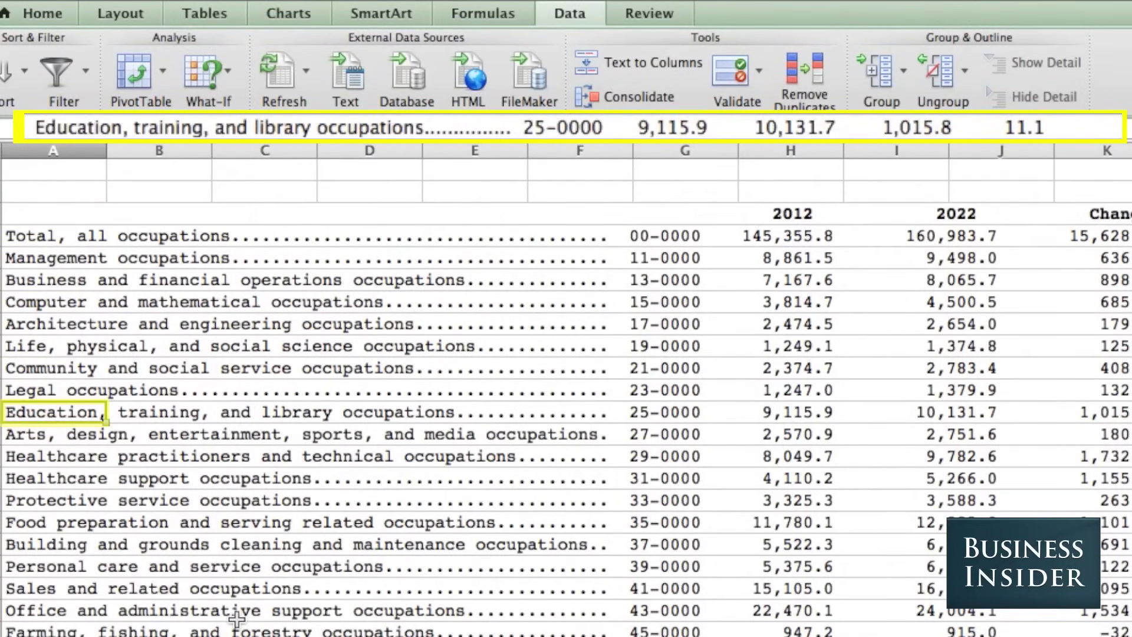
{"action": "key", "text": "ctrl+Up"}
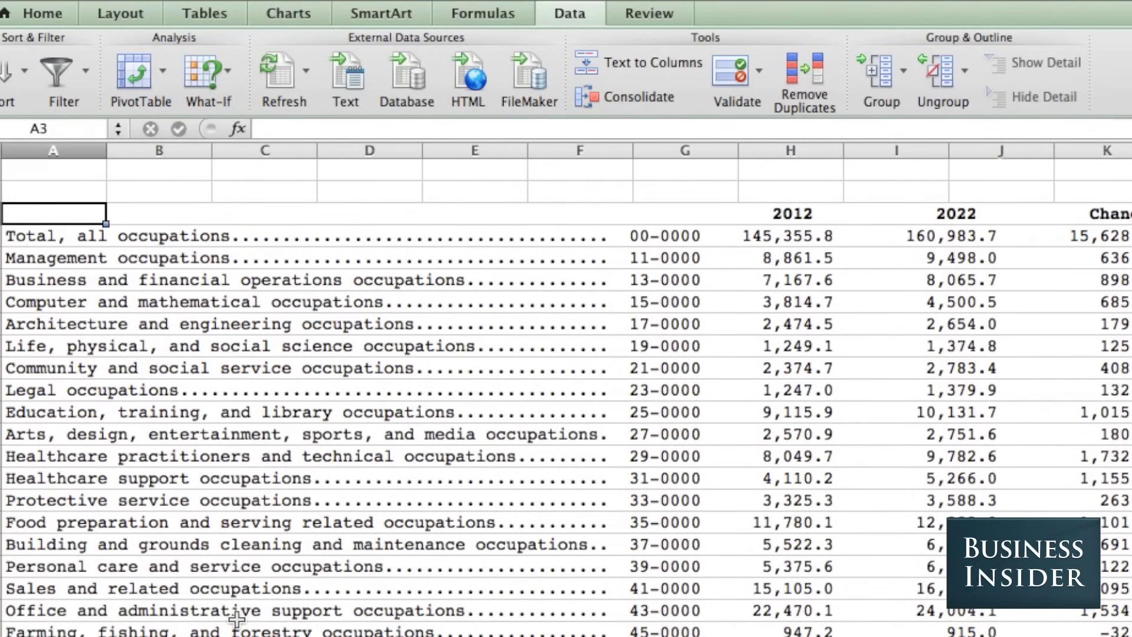
{"action": "key", "text": "Down"}
{"action": "key", "text": "Up"}
{"action": "key", "text": "ctrl+shift+Down"}
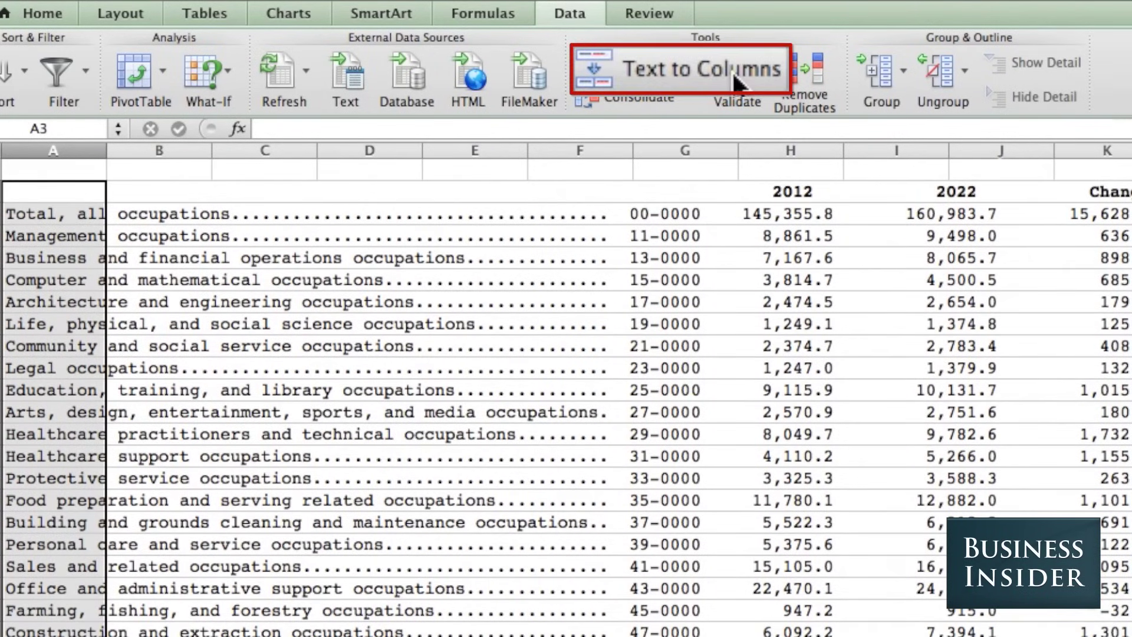
- Split occupation projections by fixed width into code, 2012, 2022, Change and Percent columns
{"action": "left_click", "coordinate": [742, 82]}
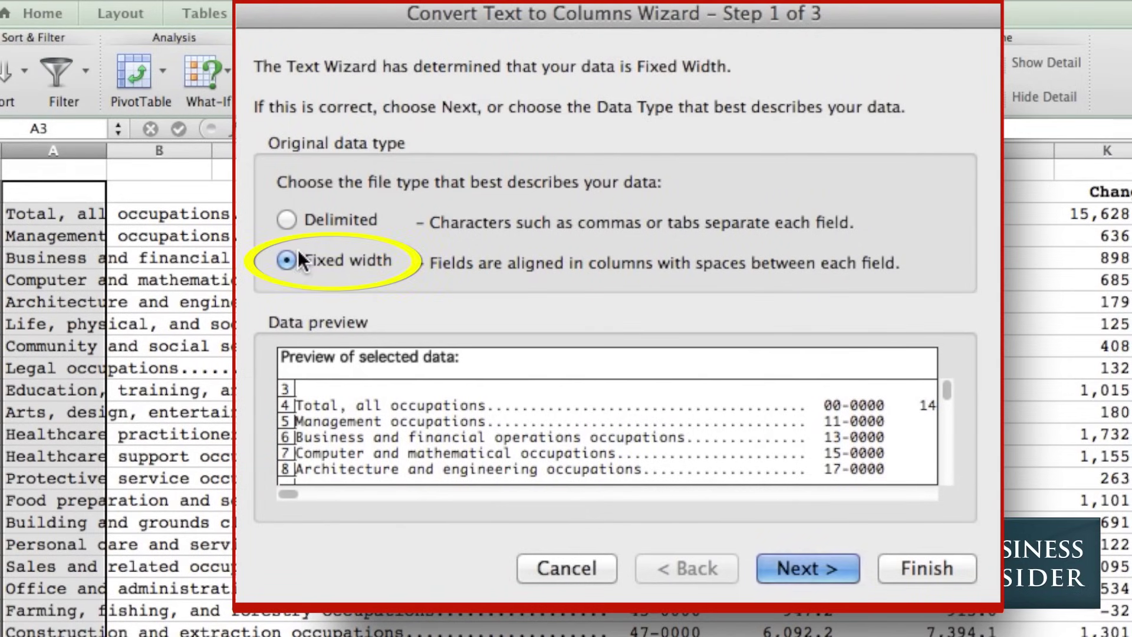
{"action": "left_click", "coordinate": [798, 569]}
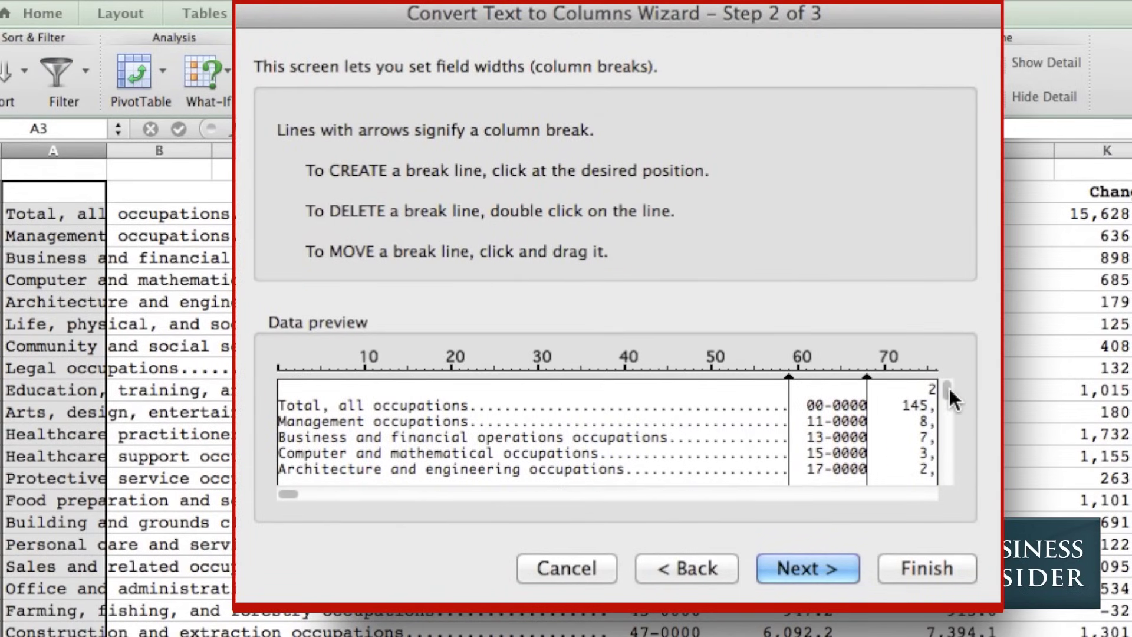
{"action": "left_click_drag", "start_coordinate": [949, 392], "coordinate": [949, 429]}
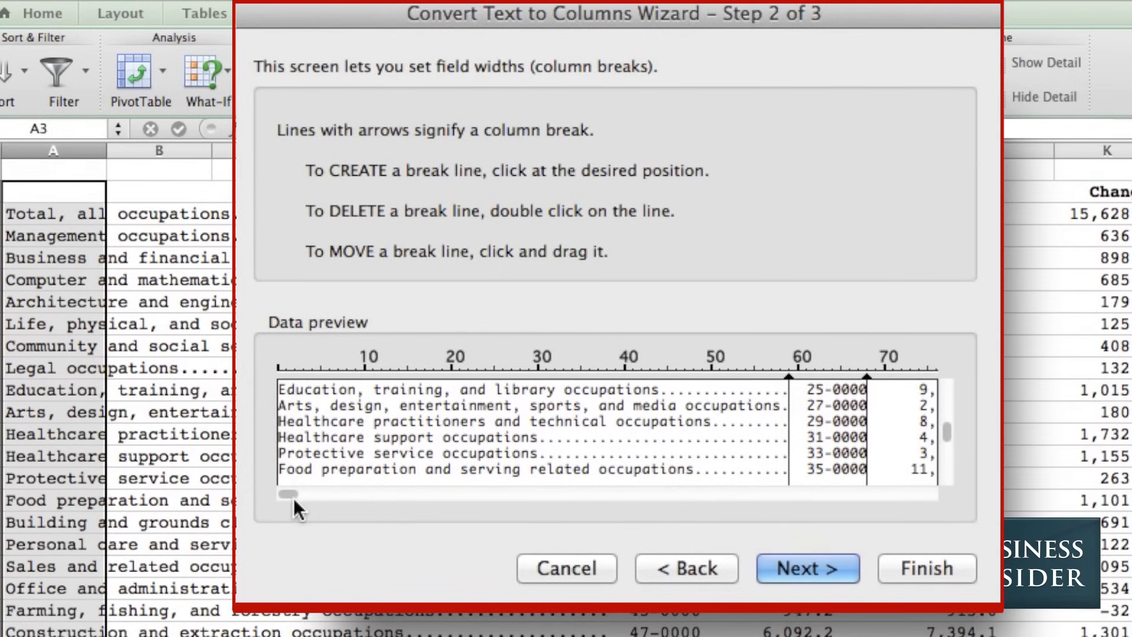
{"action": "left_click_drag", "start_coordinate": [293, 498], "coordinate": [550, 504]}
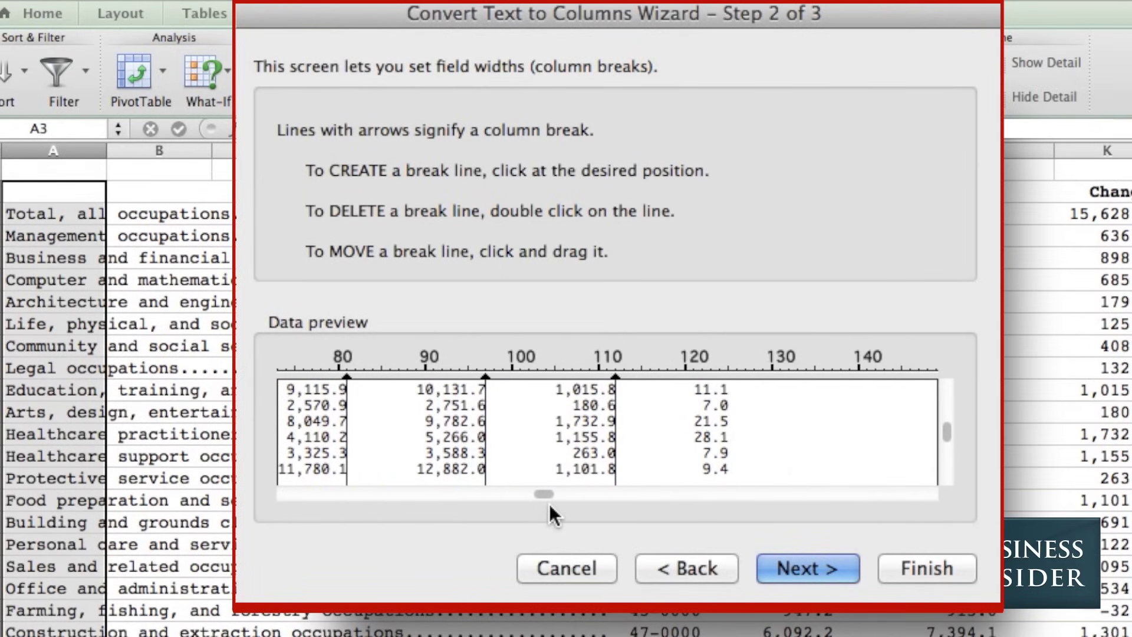
{"action": "left_click", "coordinate": [920, 568]}
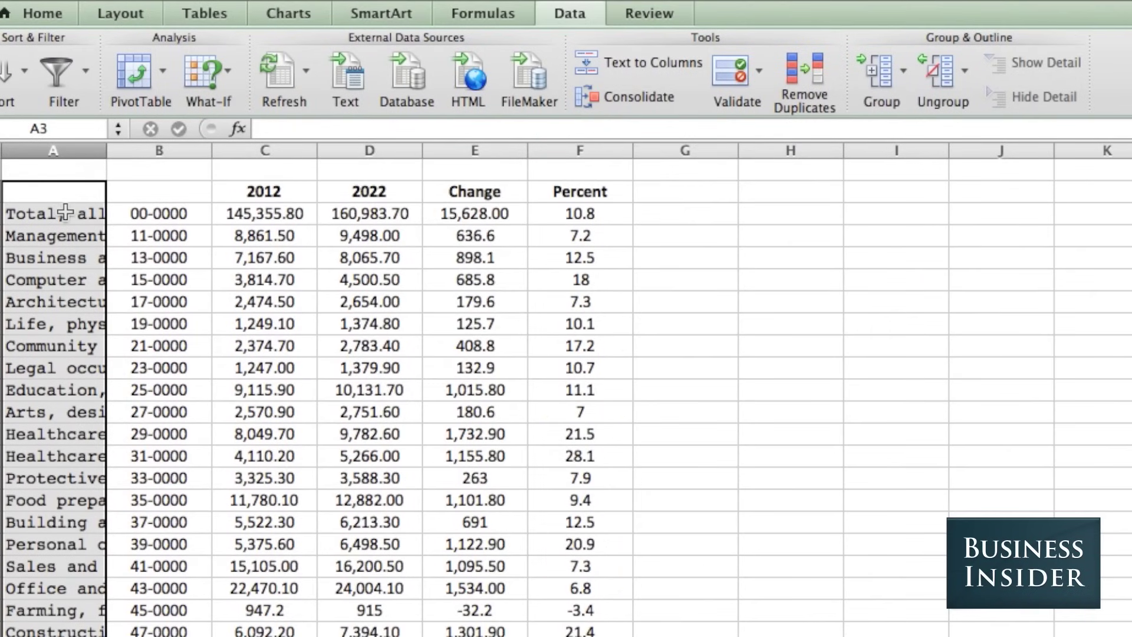
- Widen column A to fit the full occupation names, then clear the row selection
{"action": "left_click_drag", "start_coordinate": [106, 150], "coordinate": [487, 150]}
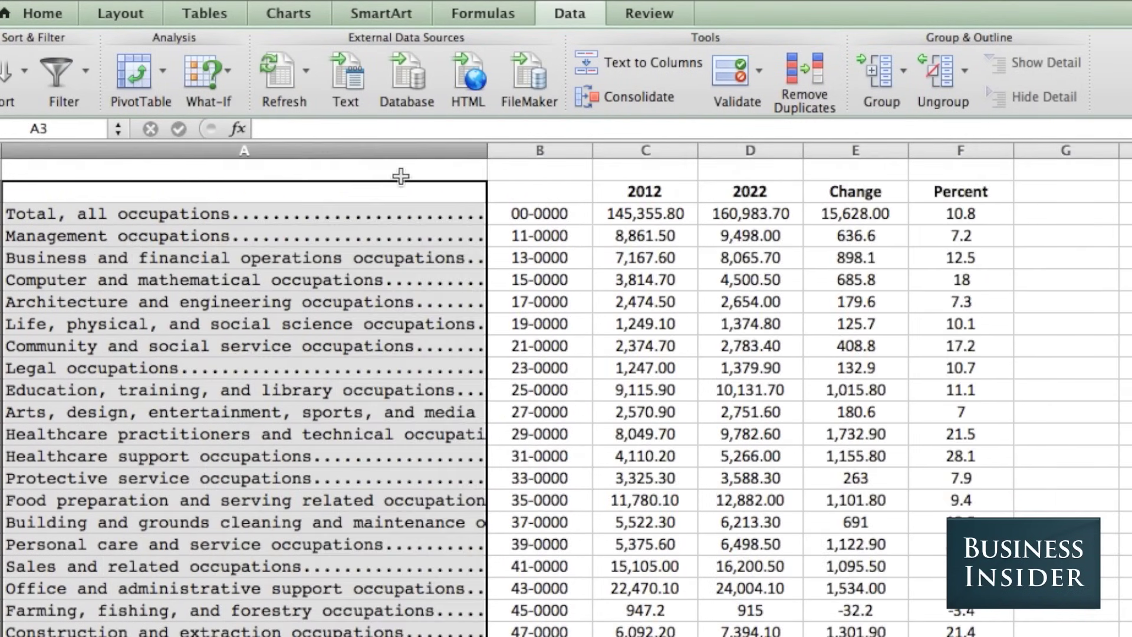
{"action": "left_click", "coordinate": [390, 177]}
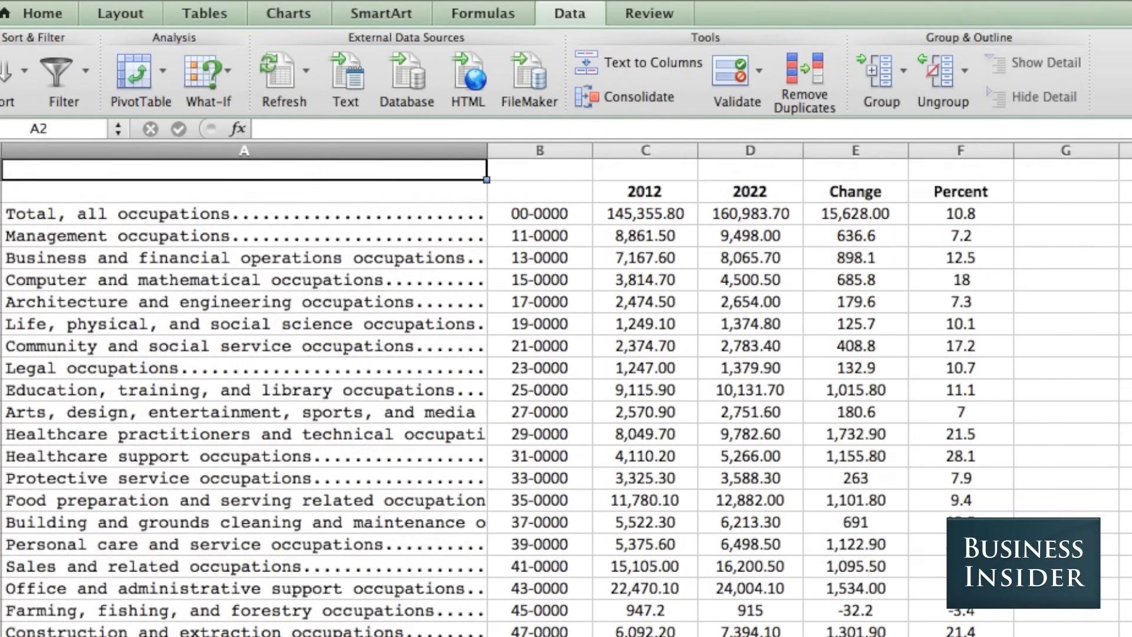